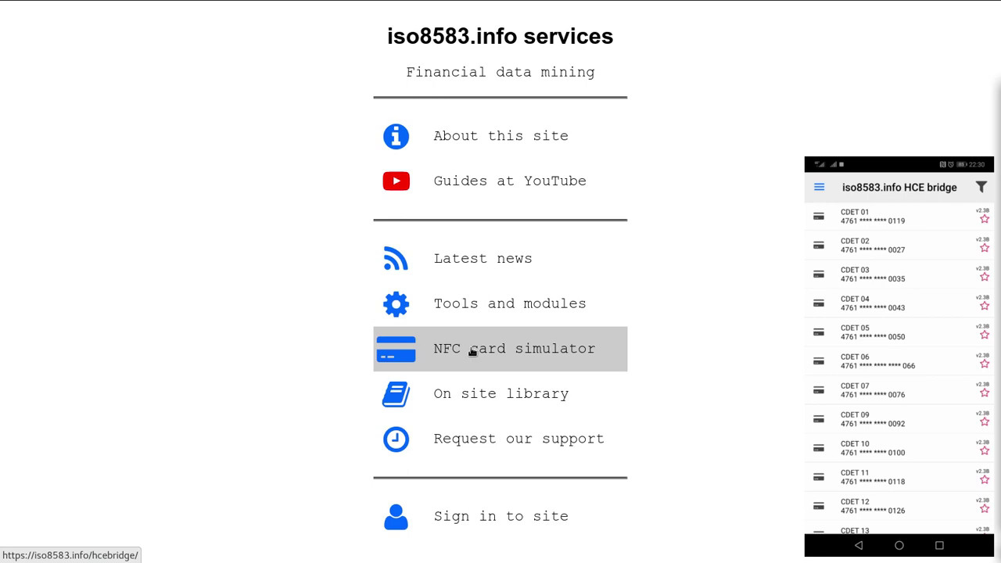
- Open the NFC card simulator (hcebridge) page and scroll to its releases history
left_click(471, 352)
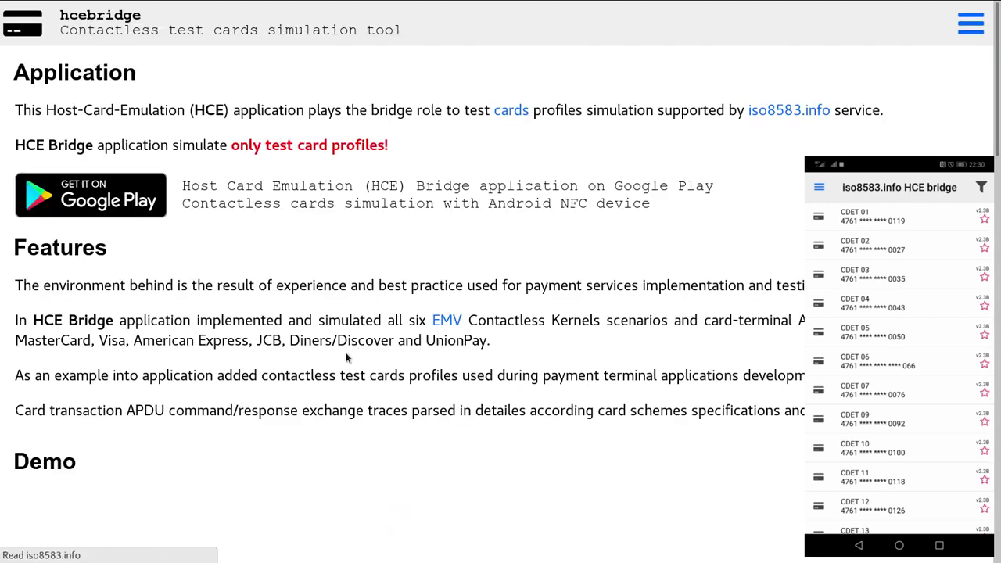
scroll(332, 351, "down", 5)
scroll(333, 352, "down", 7)
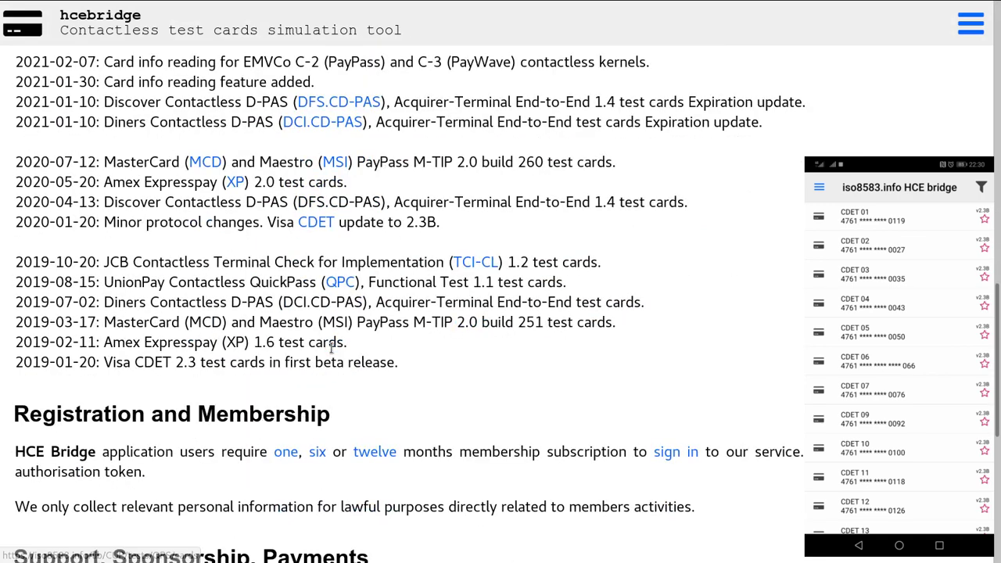
scroll(332, 352, "up", 1)
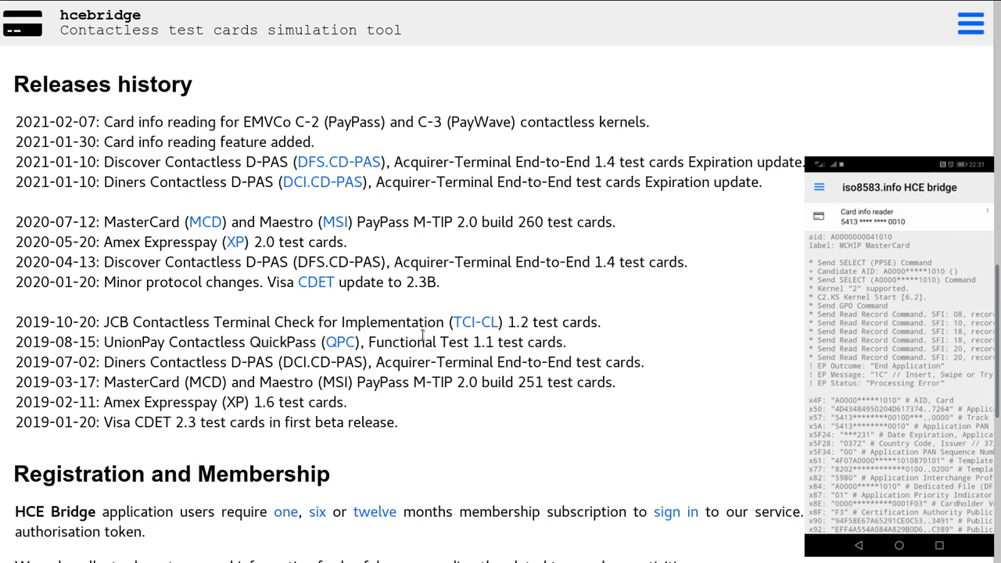
left_click(971, 24)
left_click(197, 83)
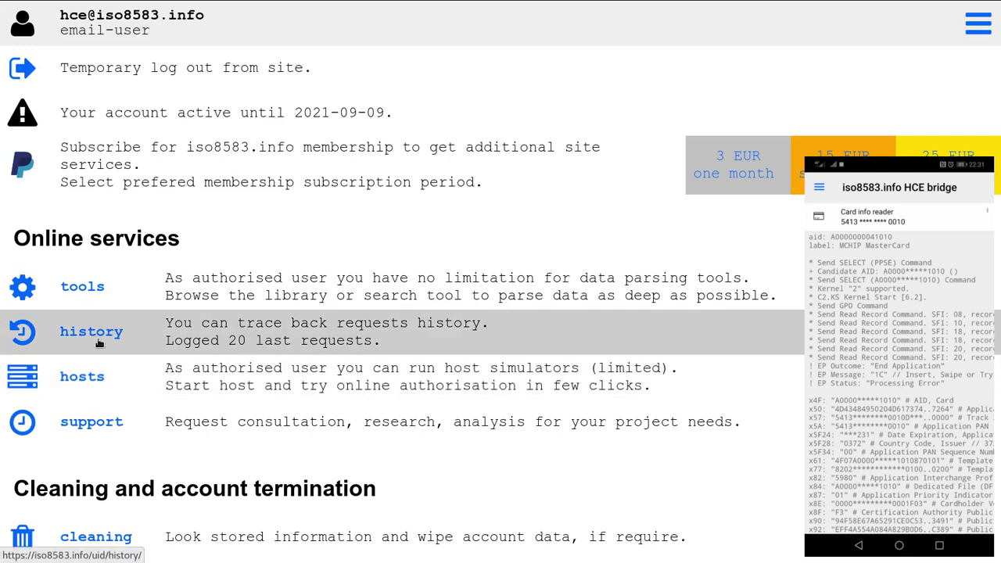
left_click(92, 333)
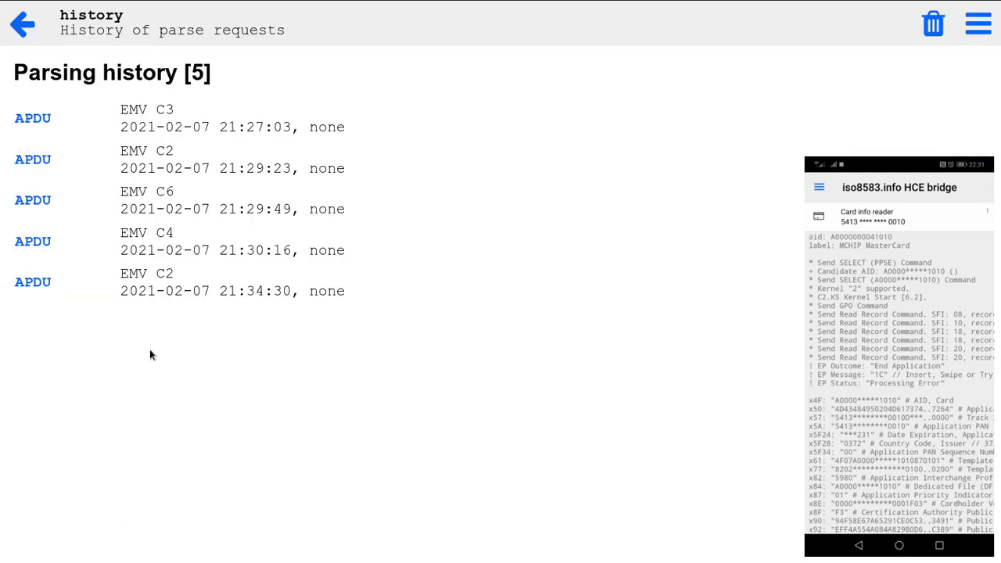
left_click(254, 294)
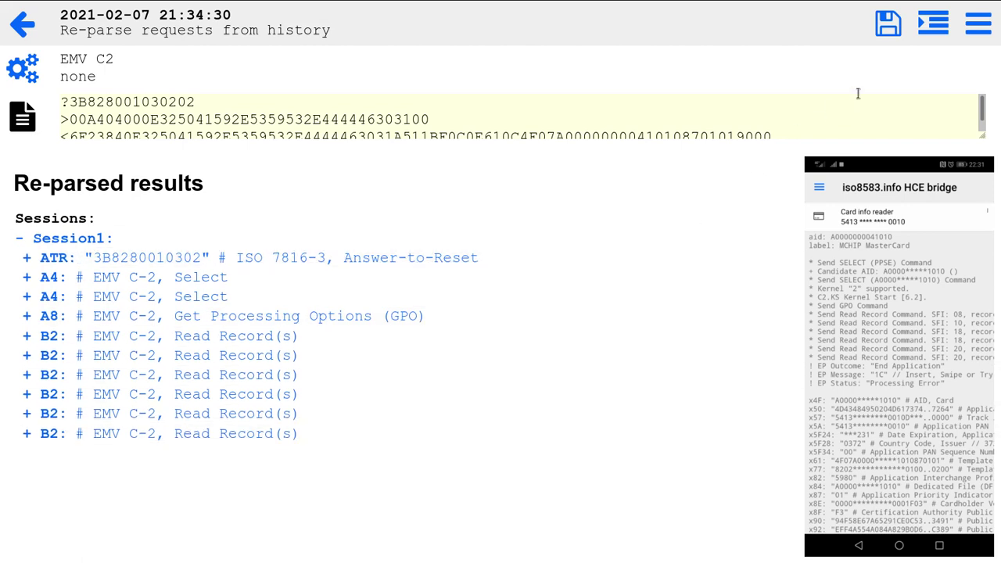
- Expand the results to a deeper indent level, toggle the A8 request and collapse LcData
left_click(931, 27)
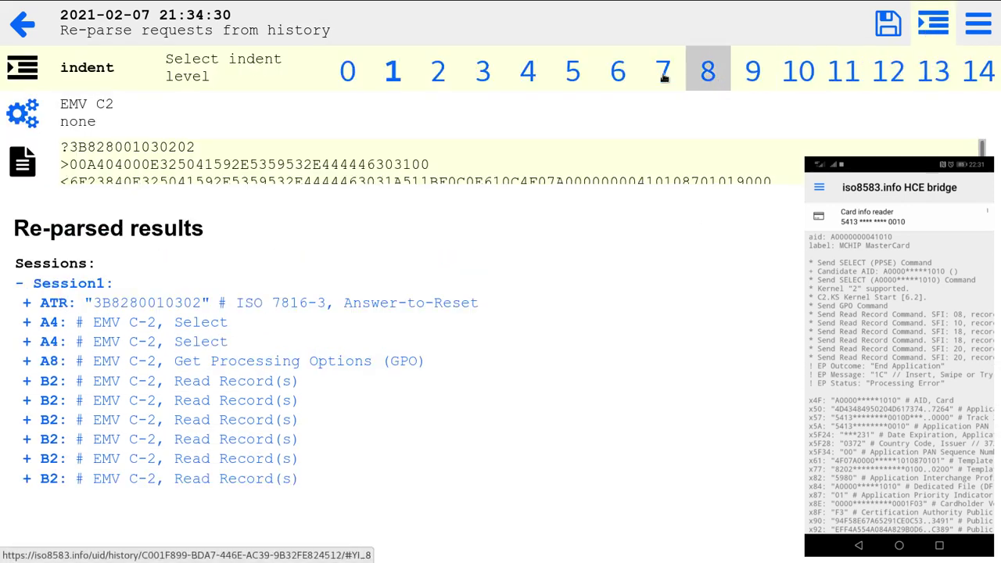
left_click(626, 81)
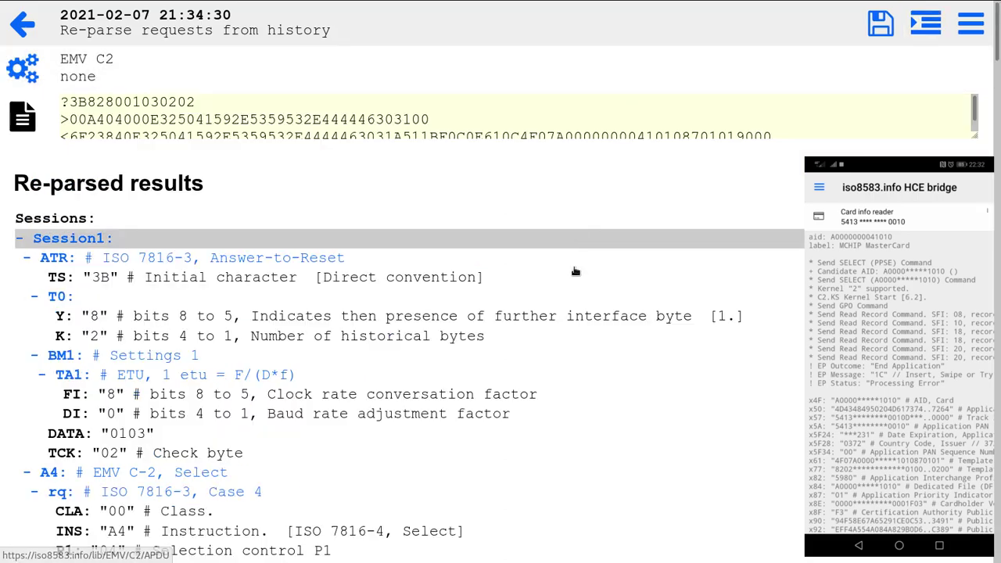
scroll(532, 352, "down", 5)
scroll(494, 403, "down", 15)
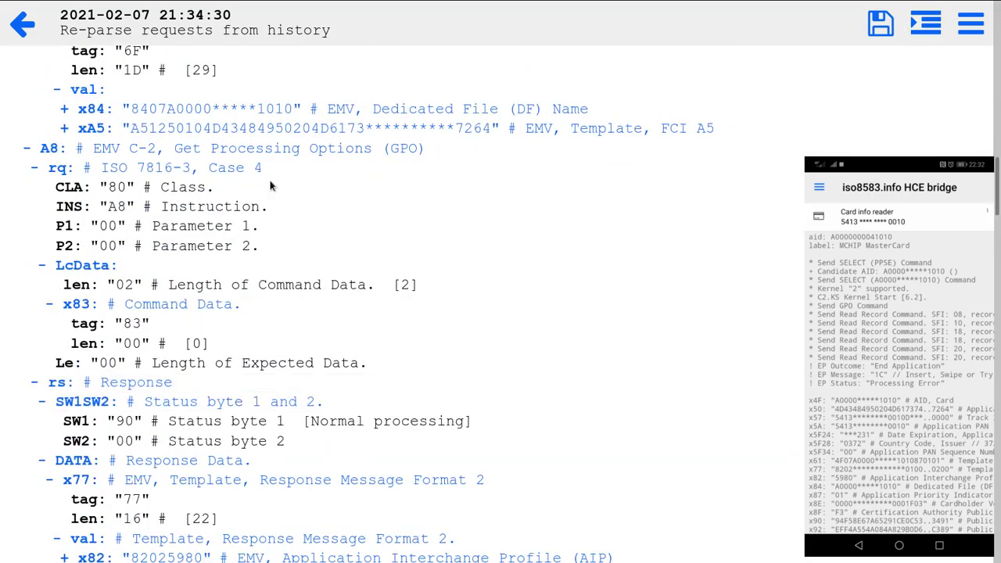
left_click(226, 177)
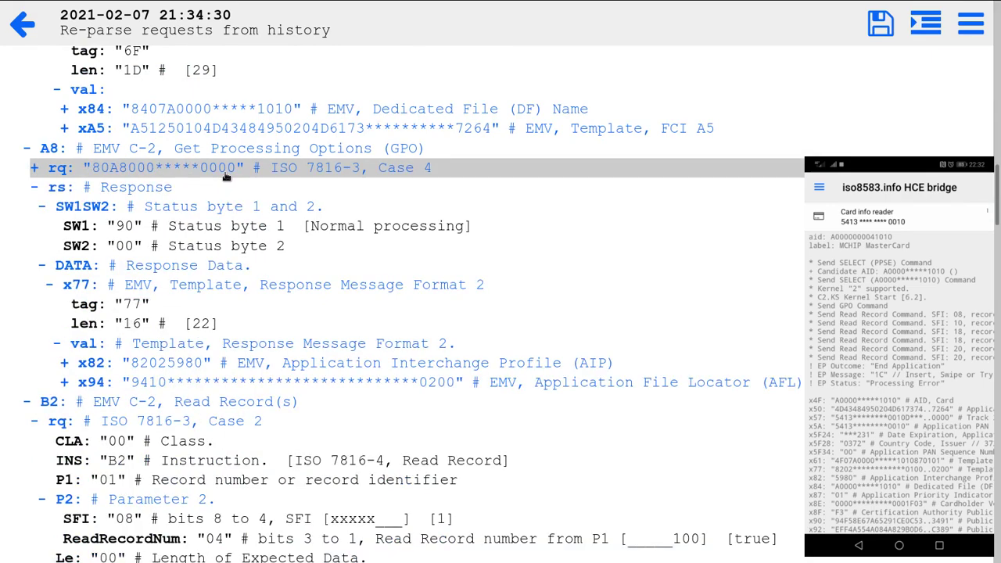
left_click(227, 177)
left_click(194, 267)
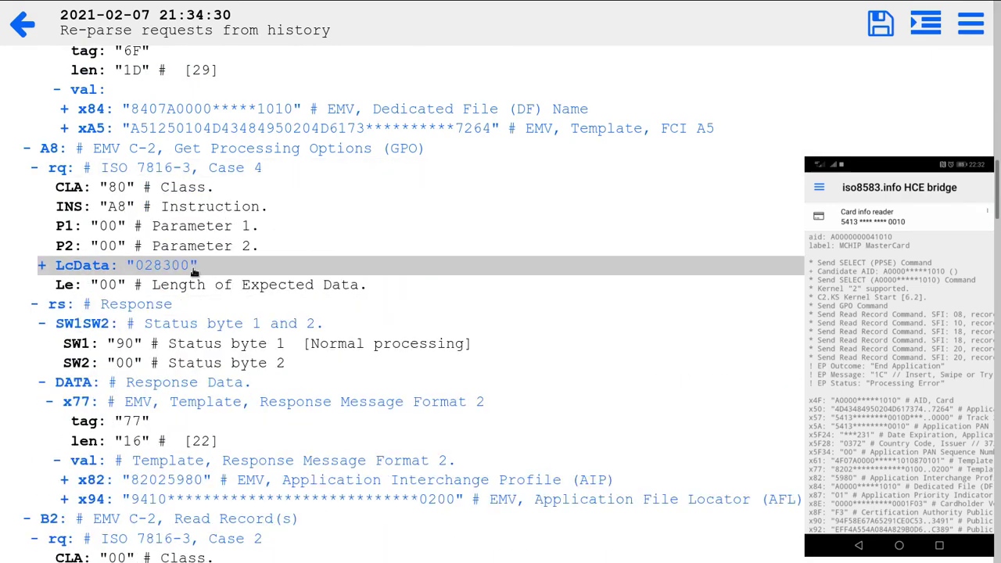
- Expand the x94 Application File Locator into records S1–S4, showing bytes of S1 and S3
scroll(188, 274, "down", 4)
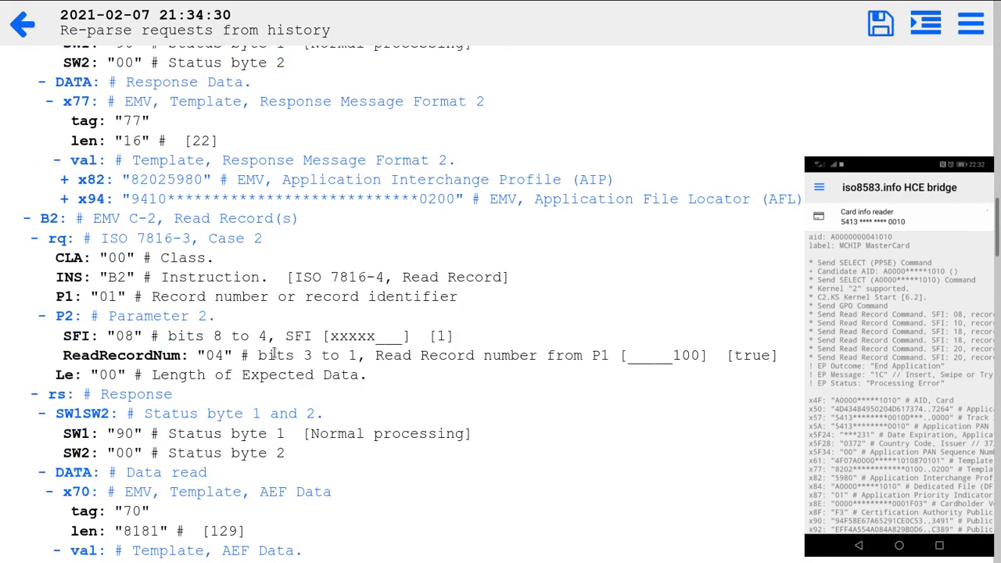
left_click(172, 201)
left_click(180, 258)
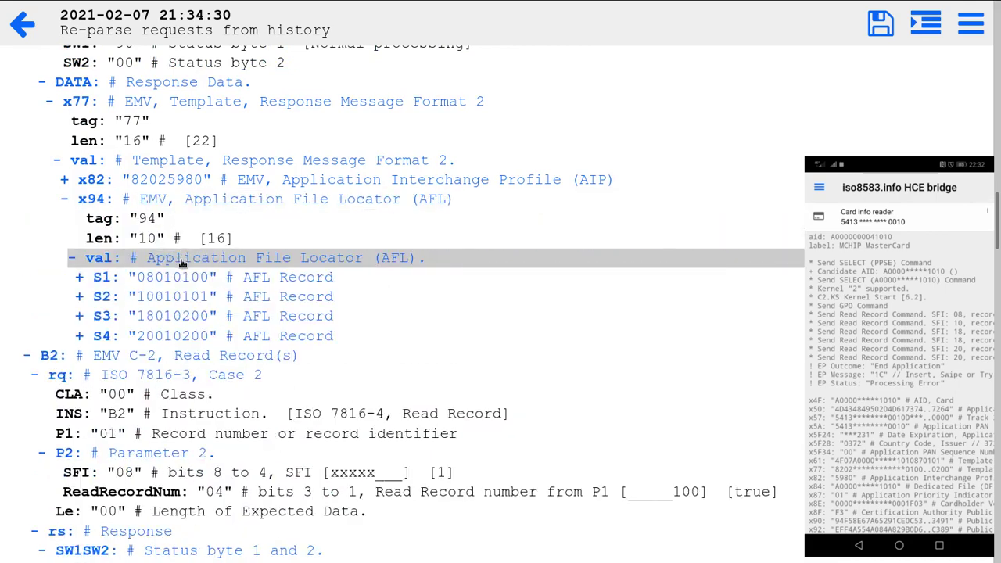
left_click(143, 277)
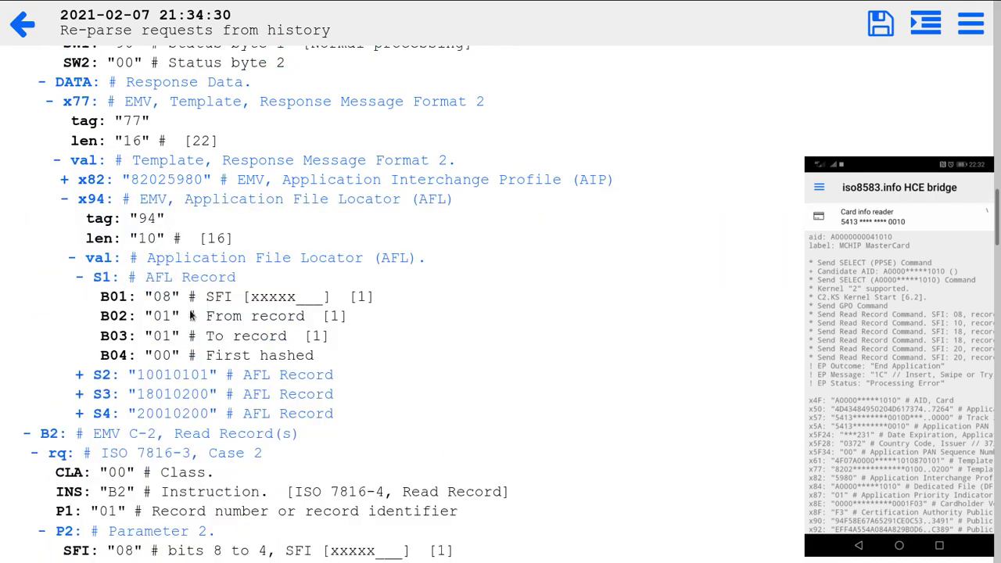
left_click(207, 396)
- Expand x9F0F Issuer Action Code - Online to show its bit descriptions
scroll(210, 405, "down", 20)
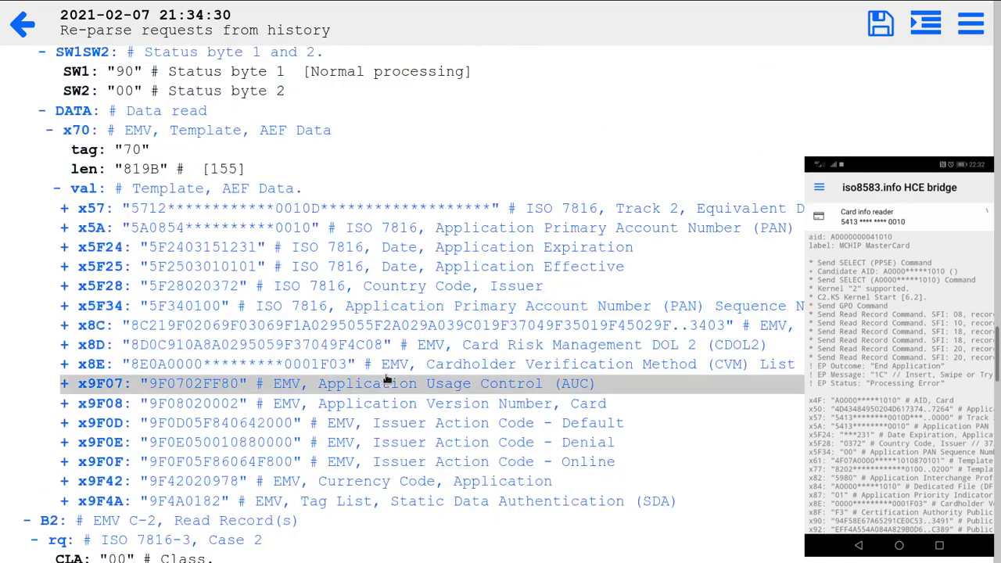
left_click(264, 101)
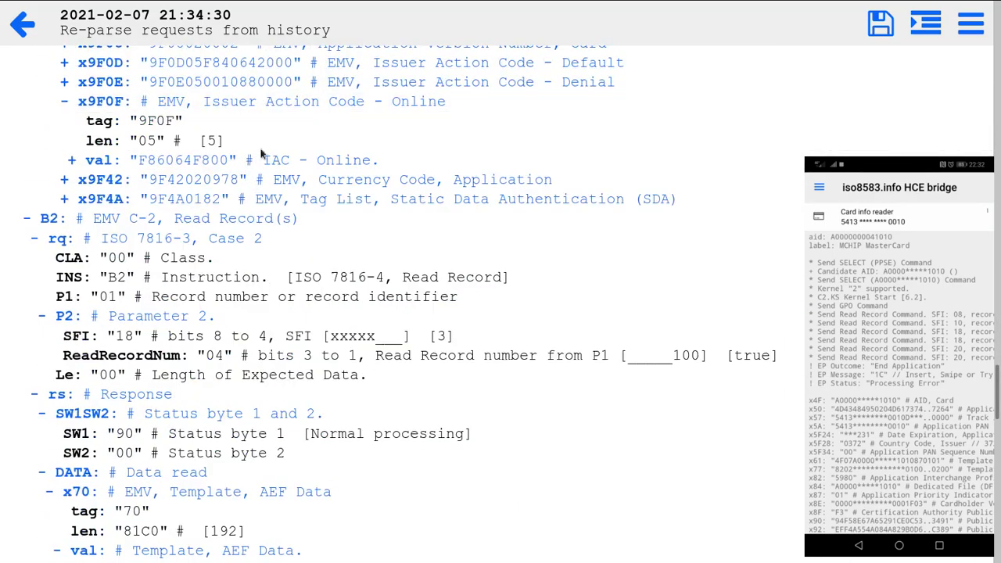
left_click(257, 167)
scroll(290, 322, "down", 5)
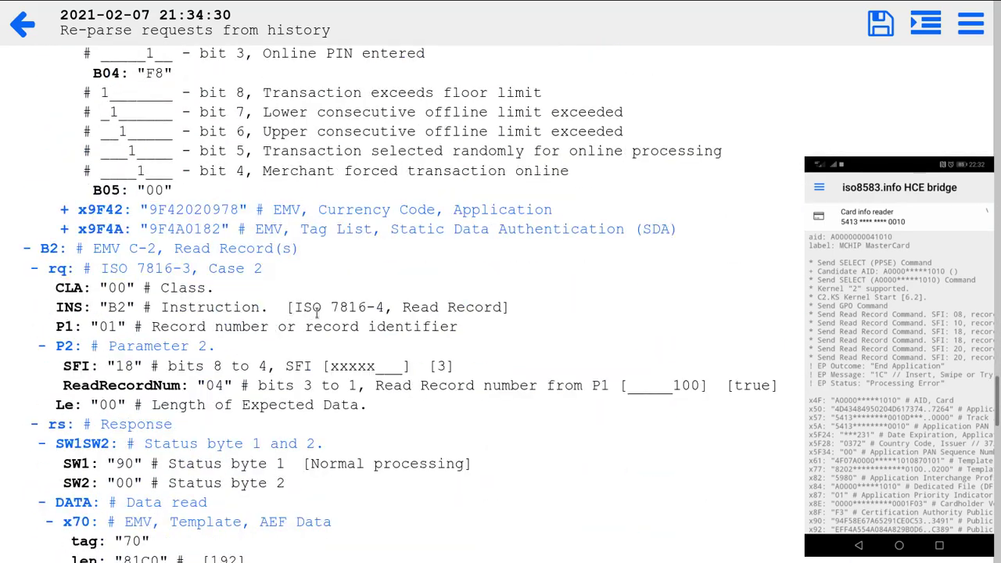
scroll(876, 132, "up", 4)
scroll(841, 92, "up", 6)
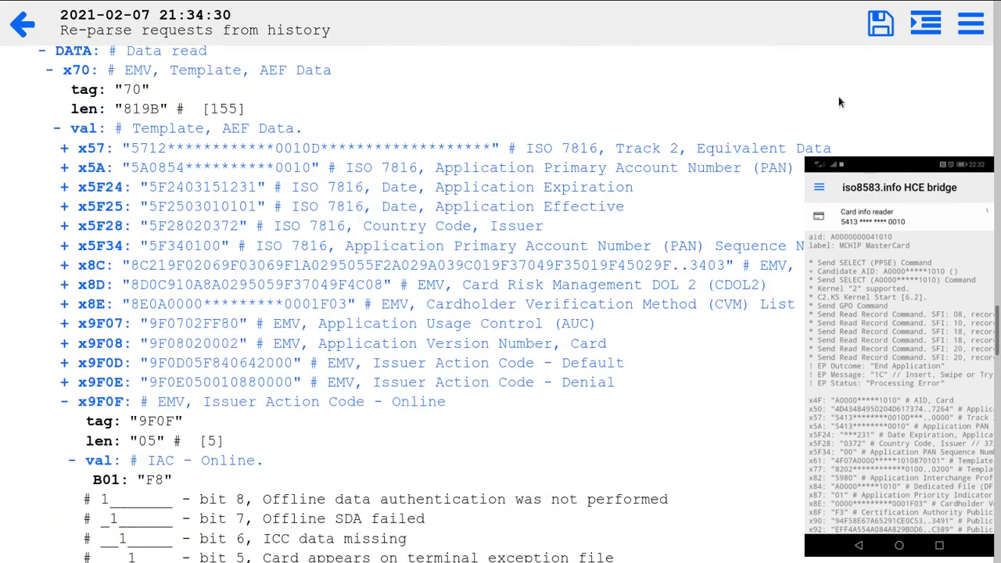
- Save the EMV C2 parse as a YAML file, open it in Text Editor, and scroll through it
left_click(882, 29)
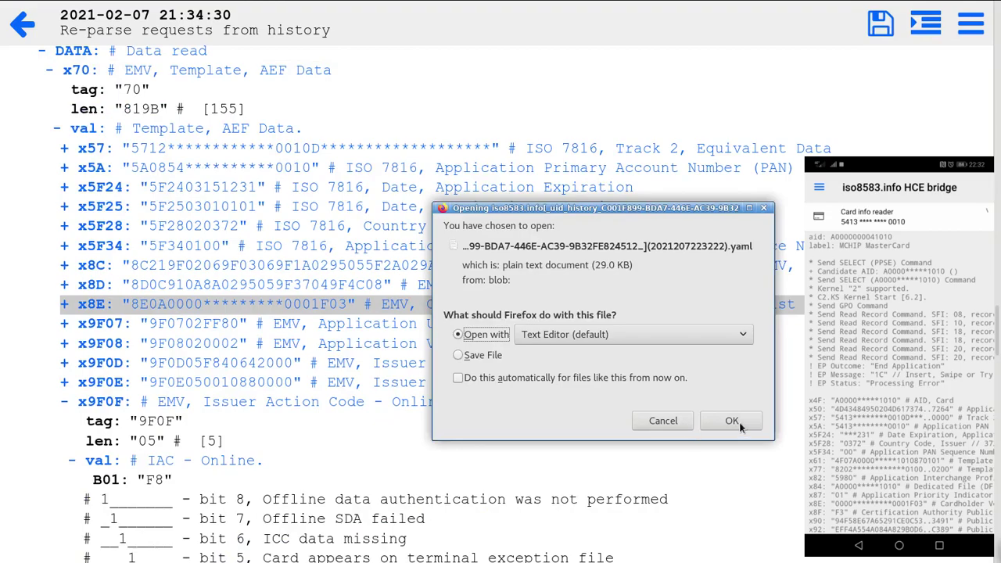
left_click(740, 426)
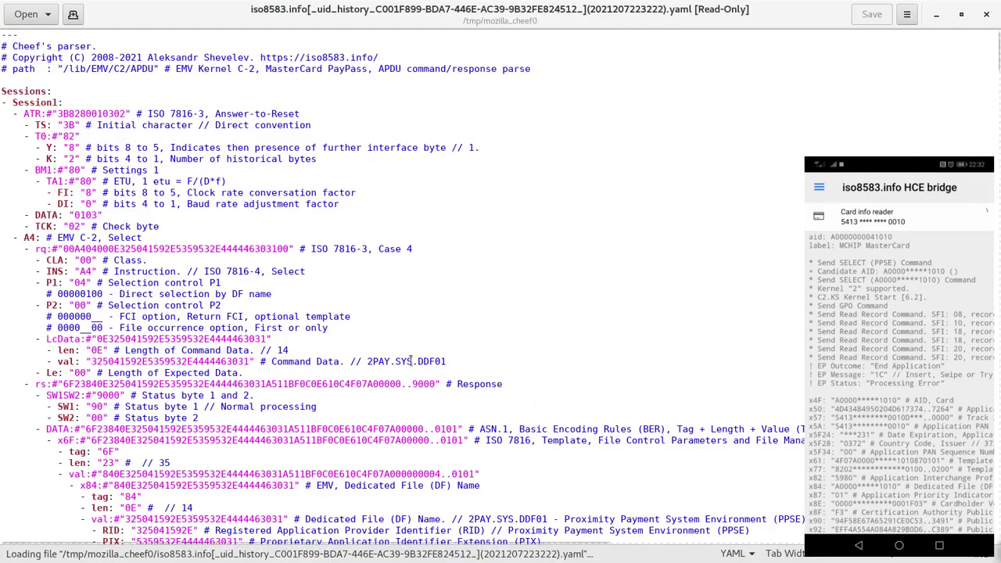
scroll(407, 359, "down", 5)
scroll(407, 359, "down", 15)
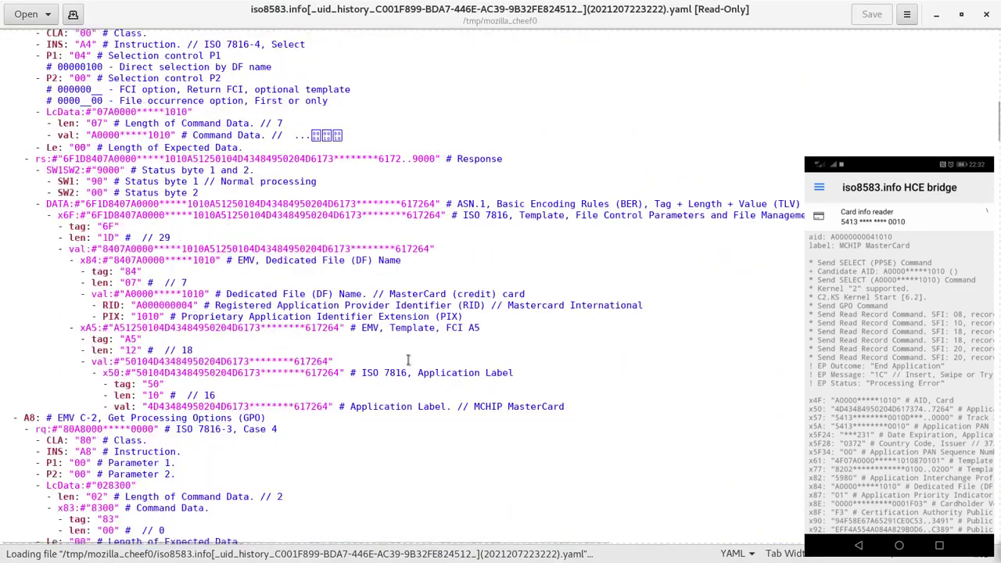
scroll(407, 359, "down", 10)
scroll(408, 359, "down", 20)
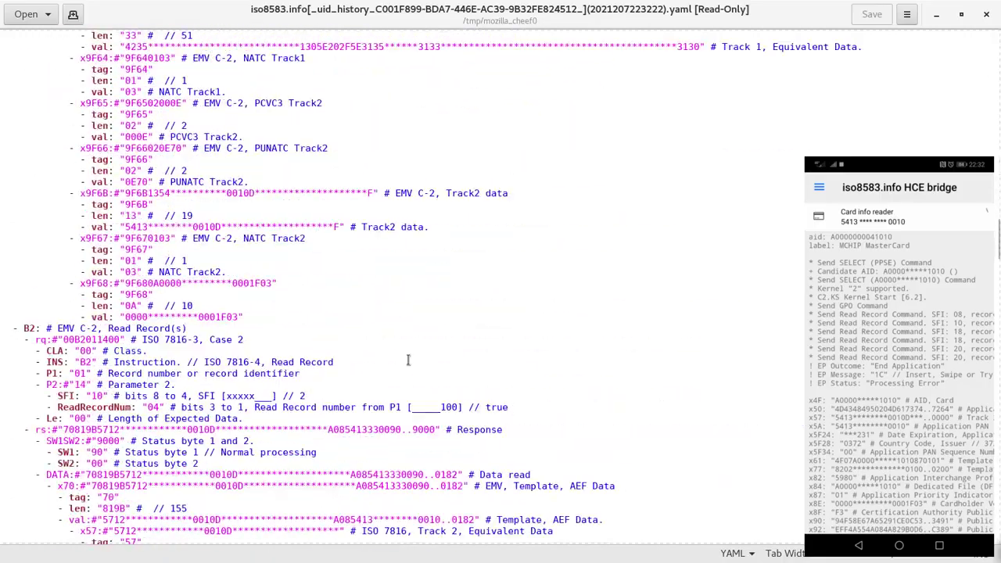
scroll(407, 359, "down", 20)
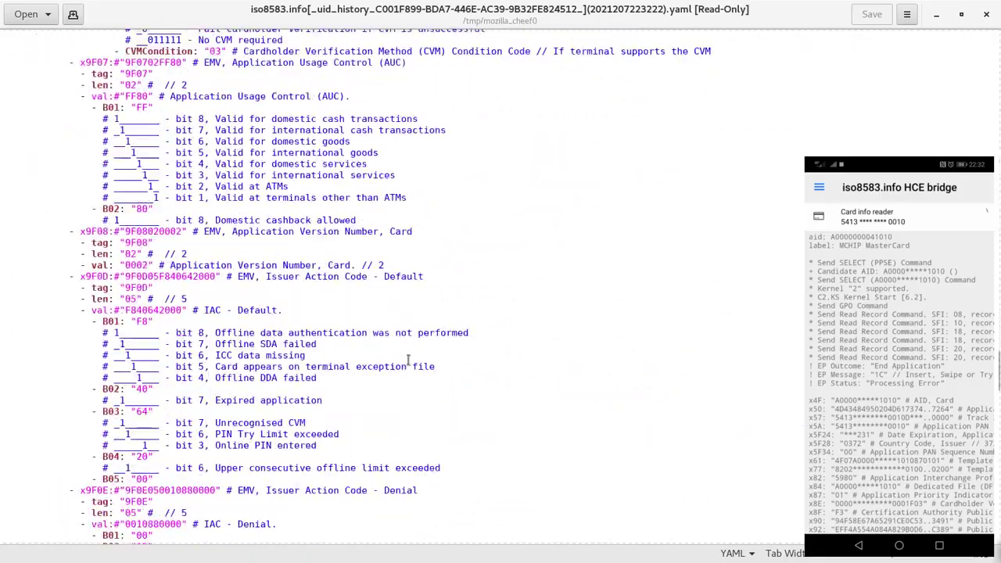
scroll(409, 359, "down", 20)
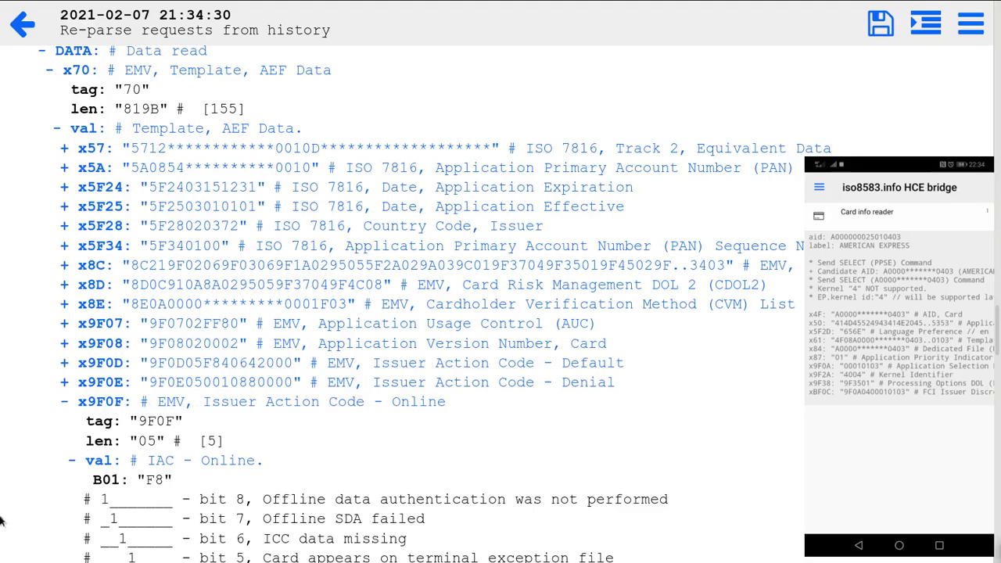
left_click(22, 19)
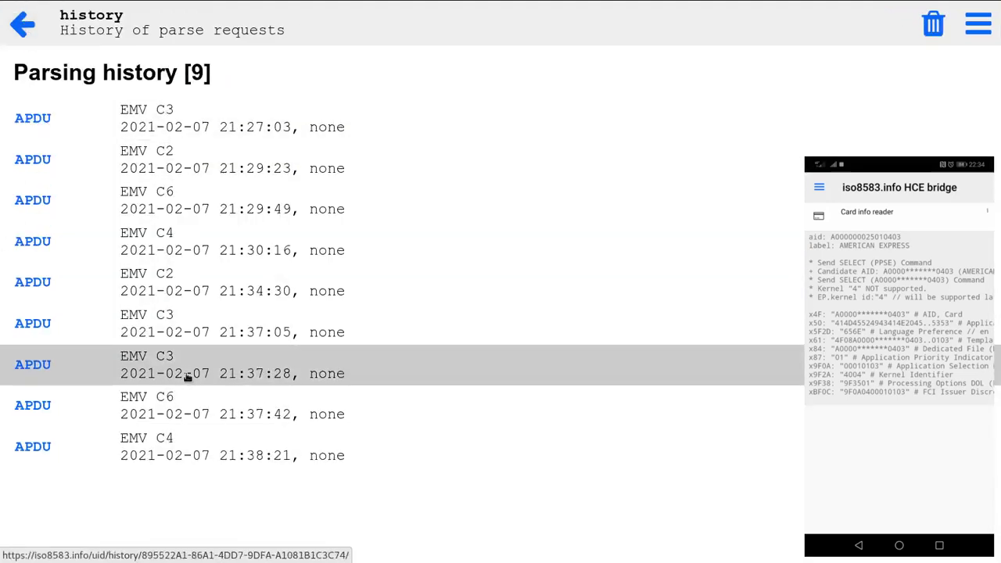
left_click(187, 377)
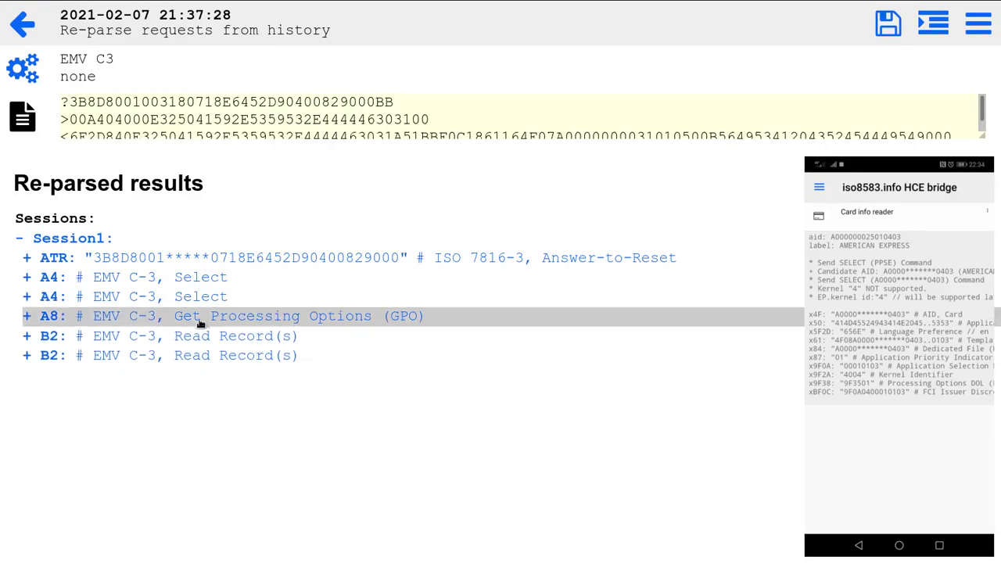
left_click(223, 320)
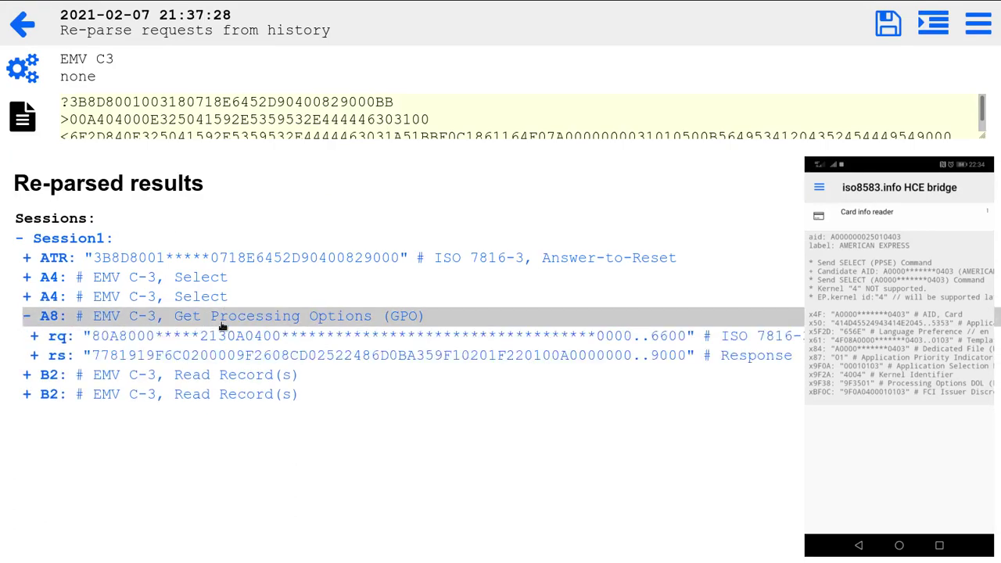
left_click(196, 355)
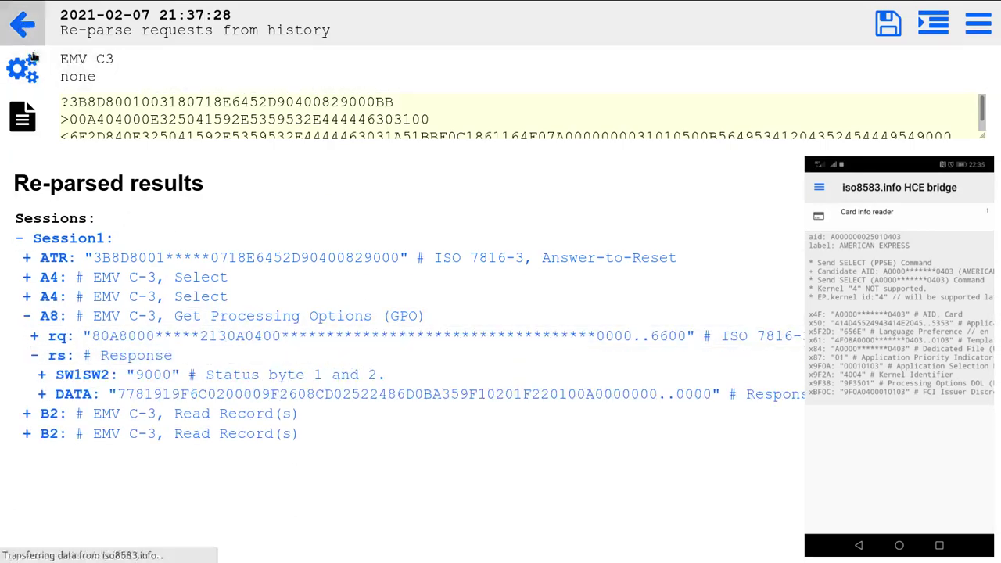
left_click(22, 32)
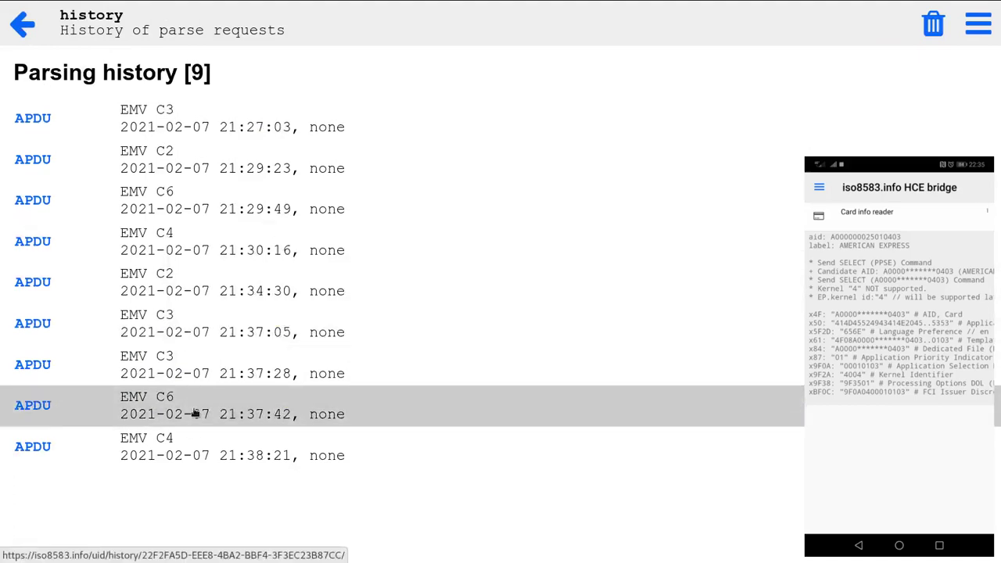
left_click(194, 414)
left_click(149, 298)
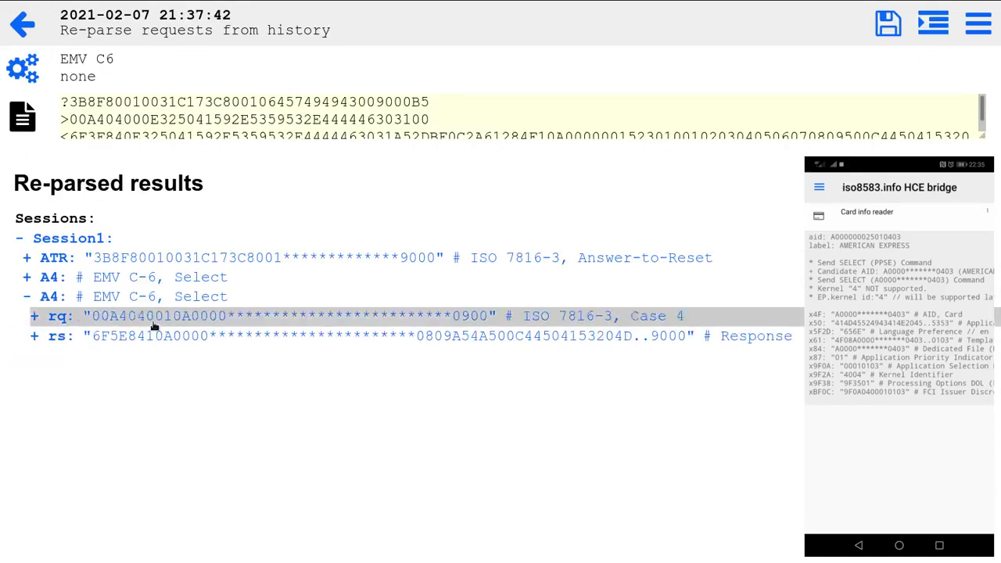
left_click(161, 336)
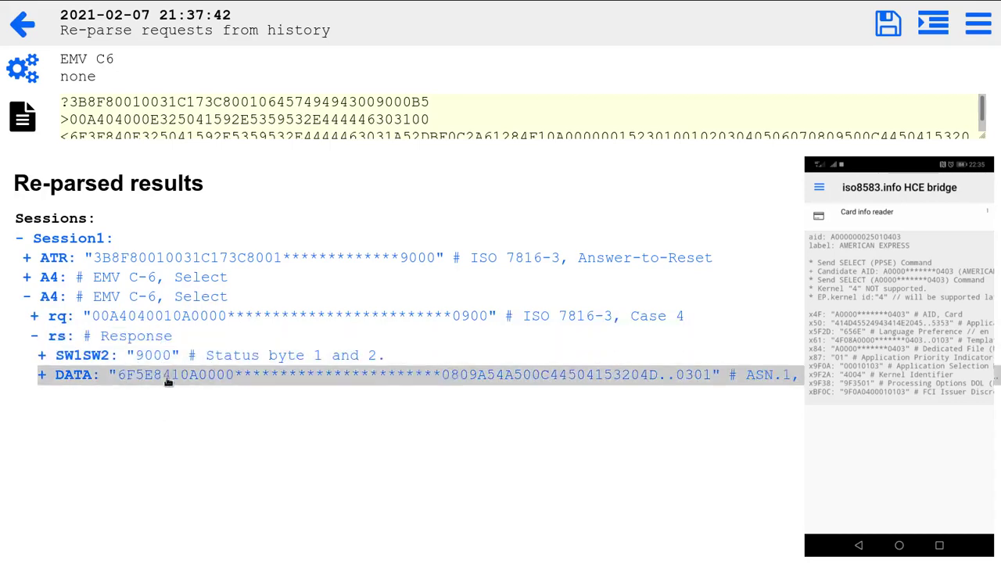
left_click(167, 377)
left_click(167, 395)
left_click(169, 454)
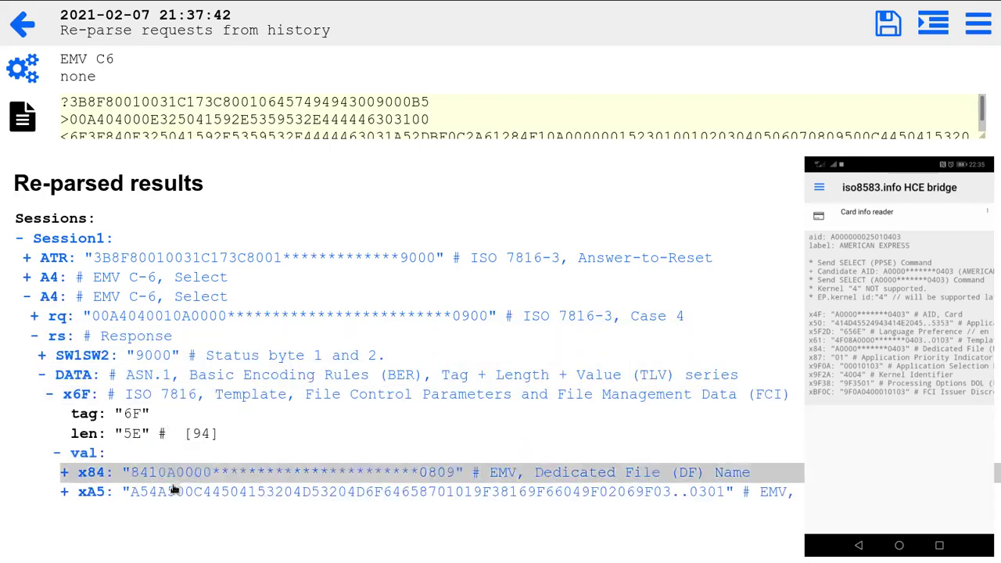
left_click(173, 489)
left_click(23, 24)
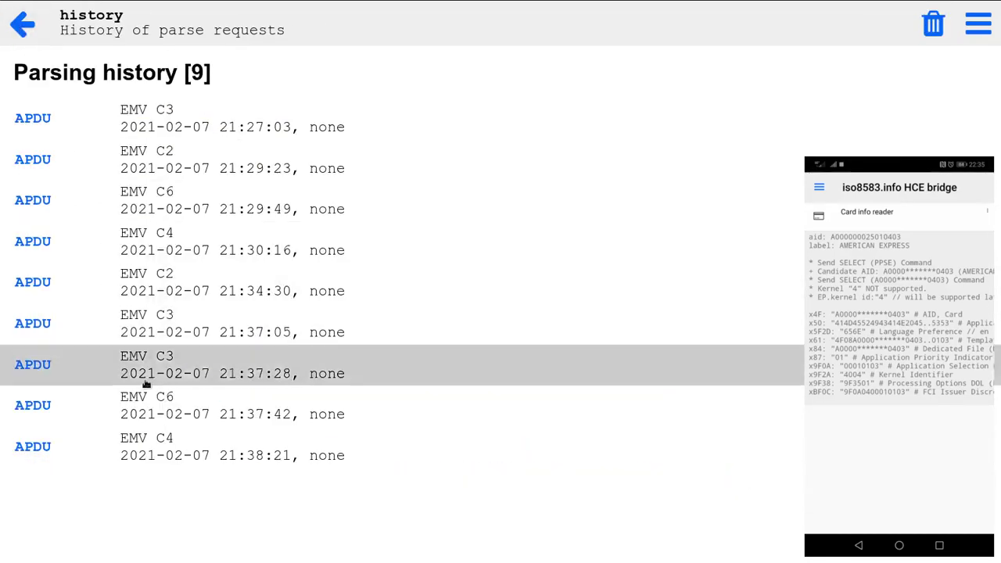
left_click(153, 447)
left_click(165, 297)
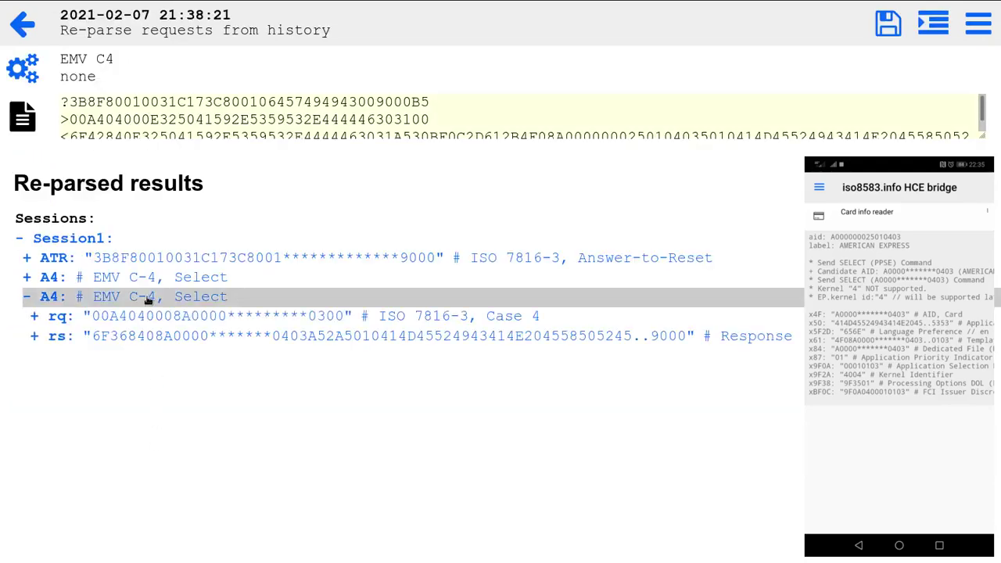
left_click(925, 27)
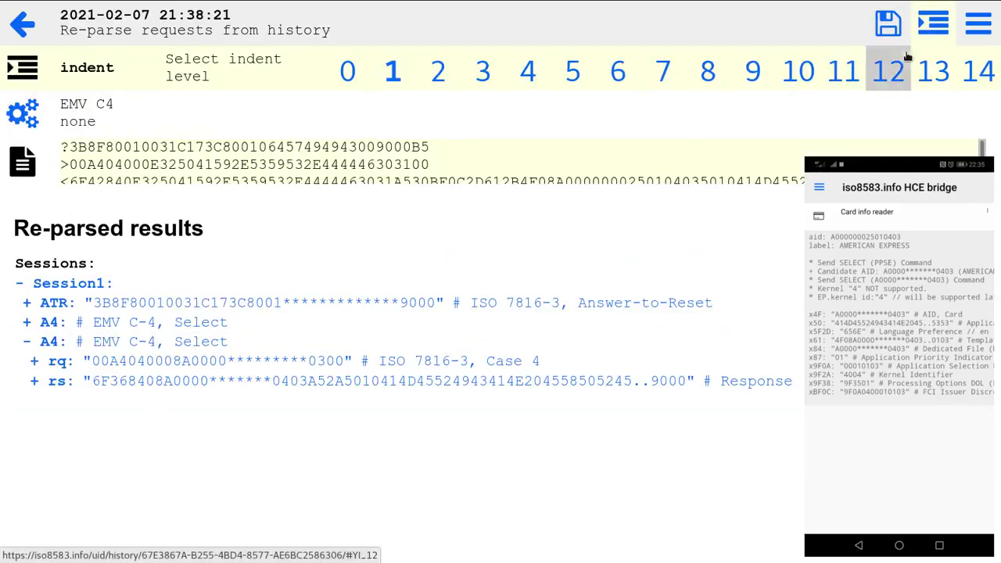
left_click(664, 70)
scroll(412, 355, "down", 14)
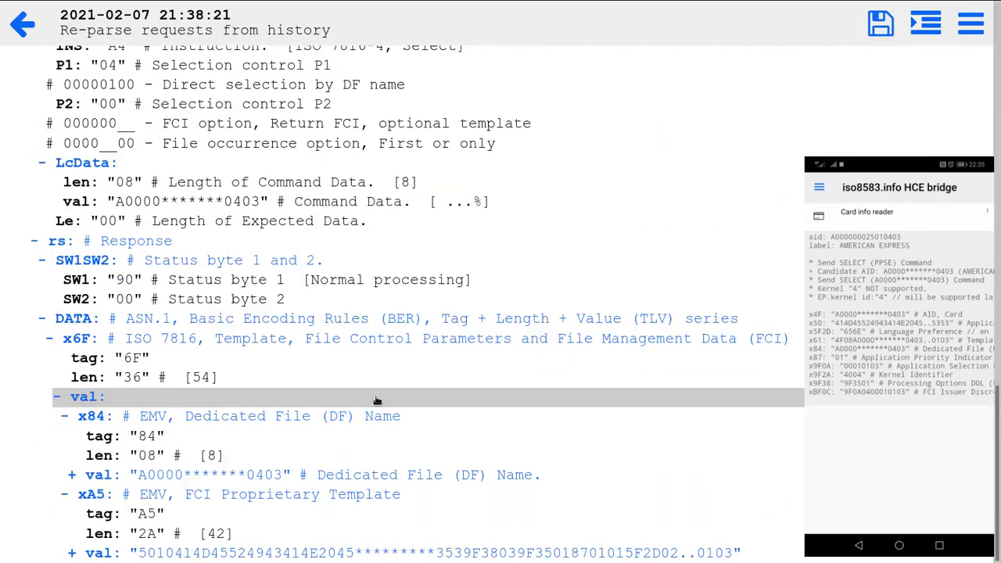
scroll(290, 402, "up", 1)
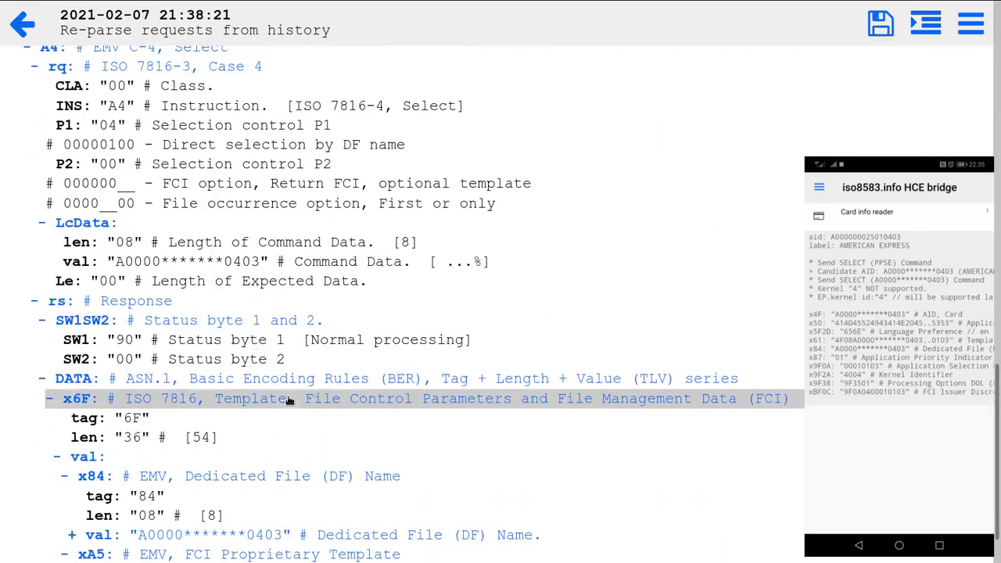
scroll(288, 399, "up", 14)
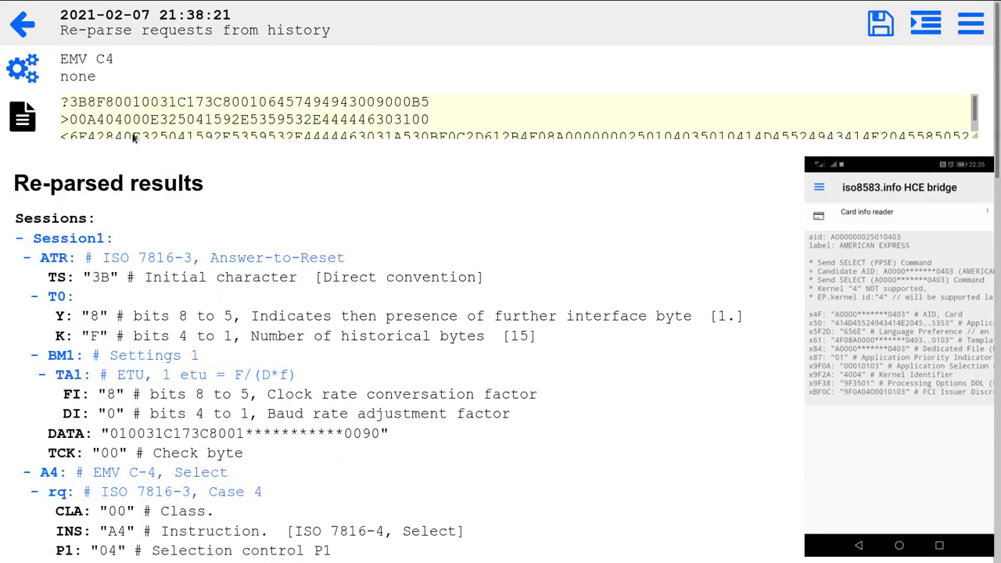
left_click(30, 30)
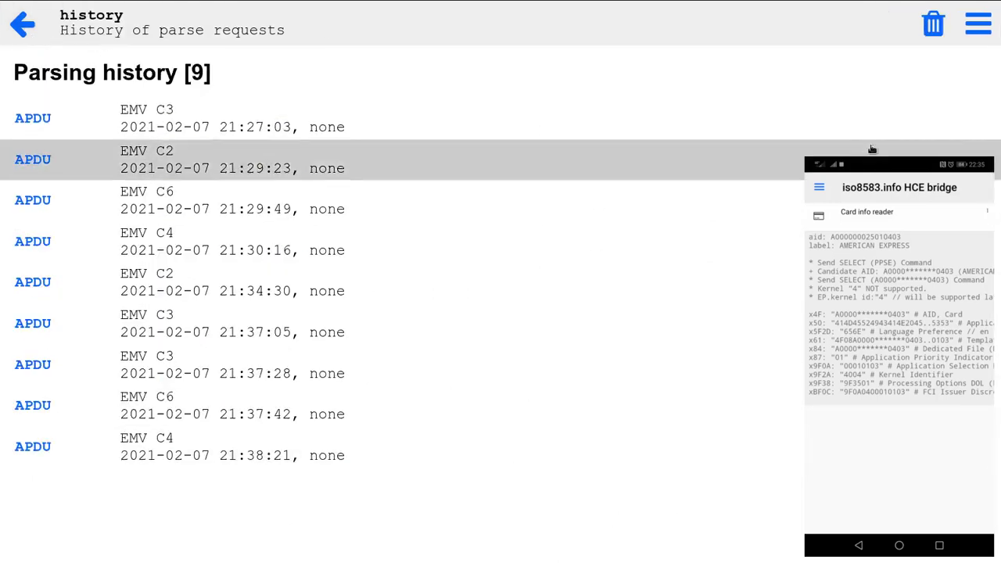
- Go to the NFC card simulator page from the main menu and scroll through its features
left_click(979, 24)
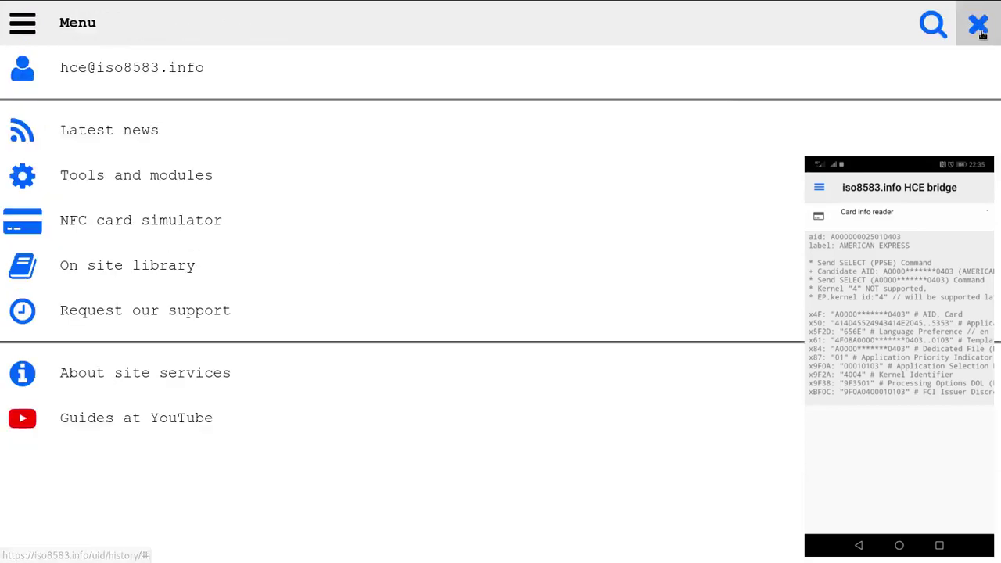
left_click(150, 222)
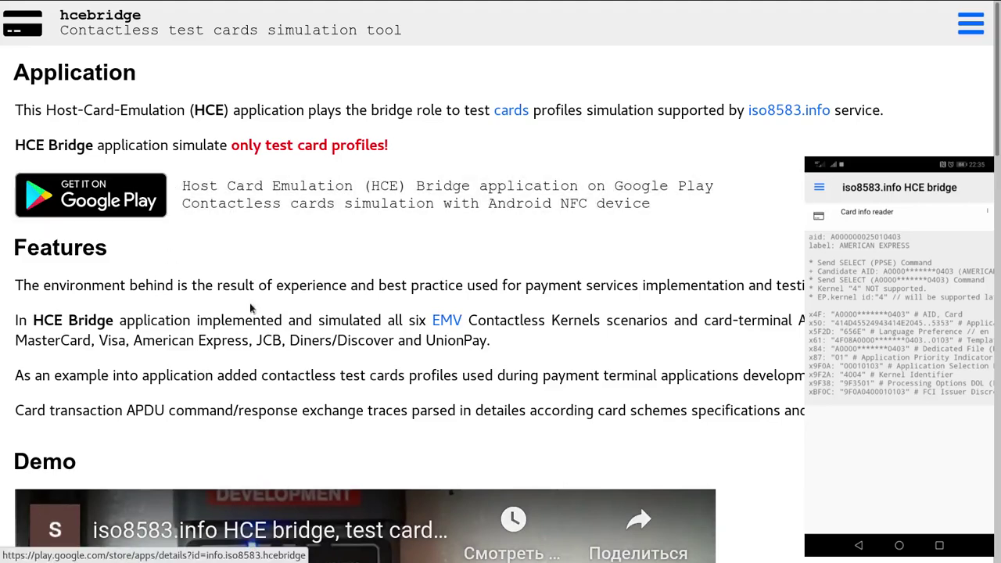
scroll(245, 312, "down", 12)
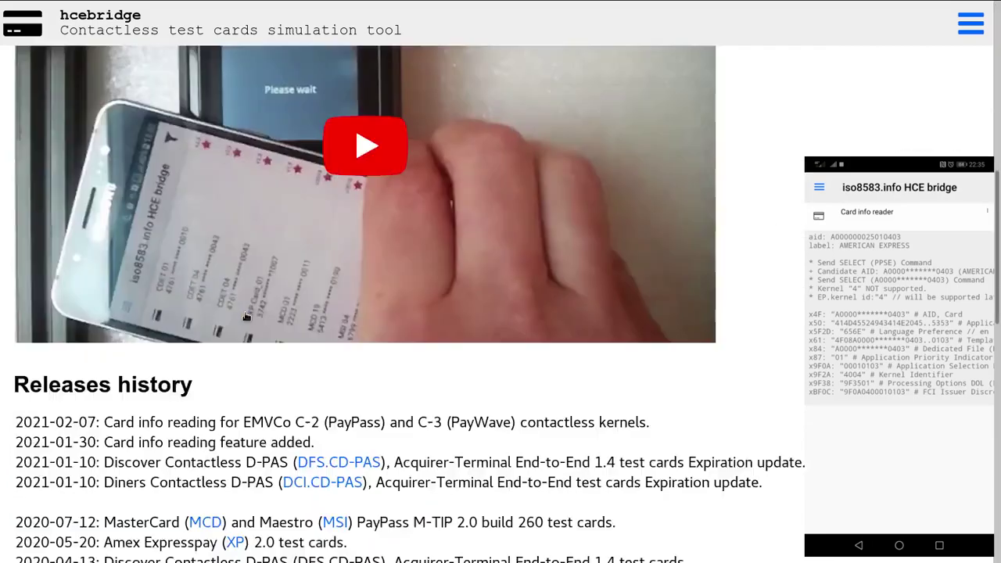
scroll(245, 313, "up", 3)
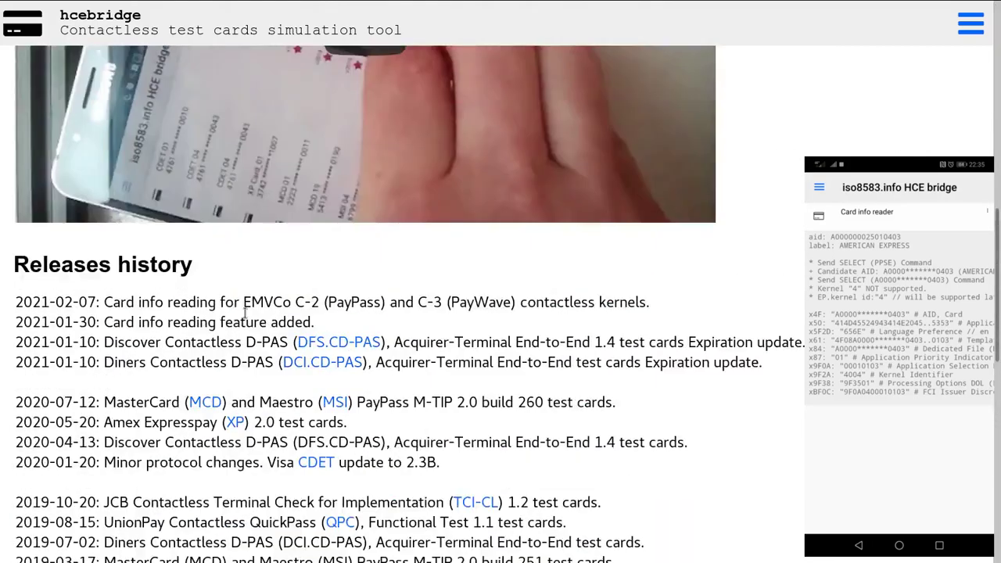
scroll(245, 312, "down", 3)
scroll(246, 314, "up", 6)
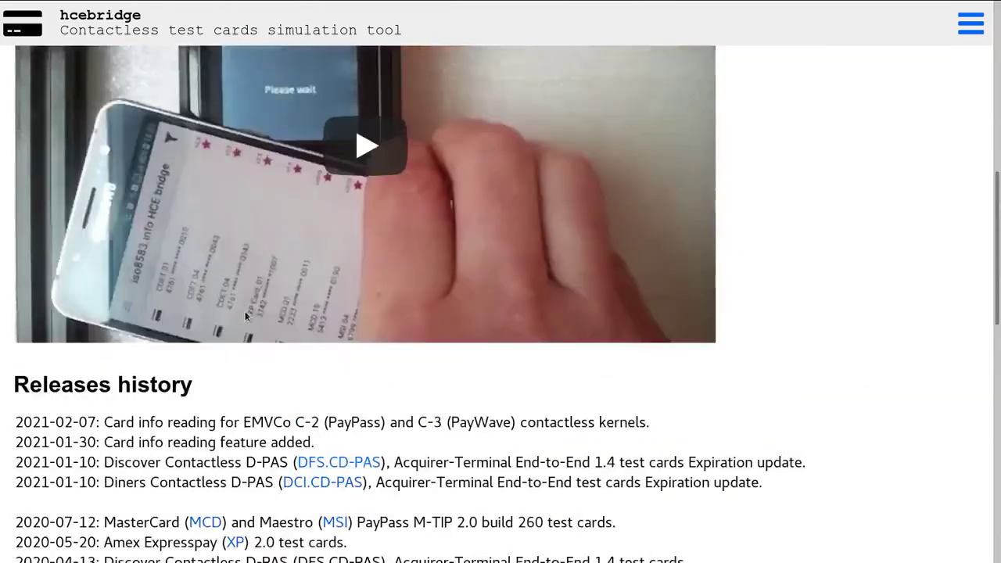
scroll(246, 314, "up", 5)
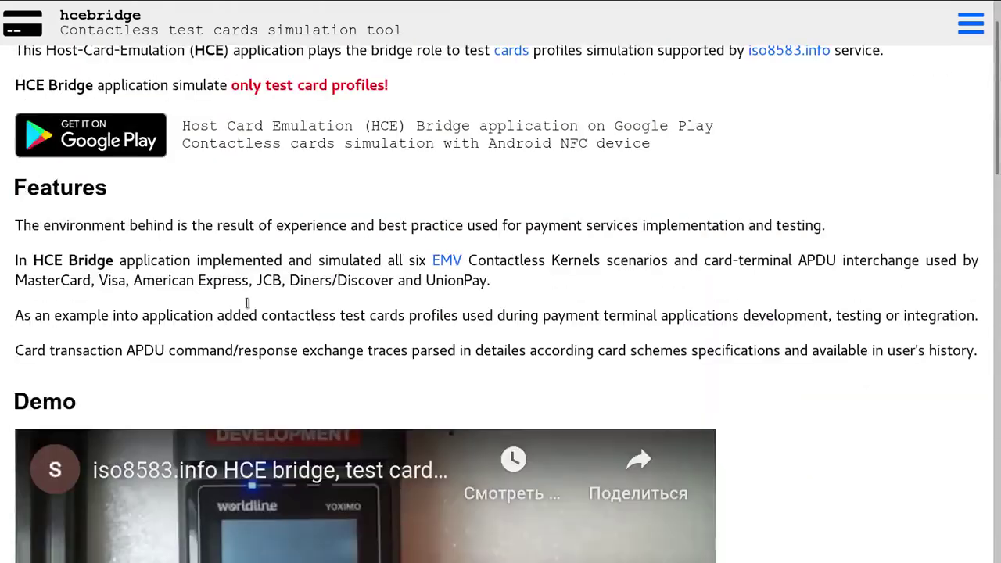
- Open the 'Get it on Google Play' listing and scroll through the description, review and what's new
left_click(226, 140)
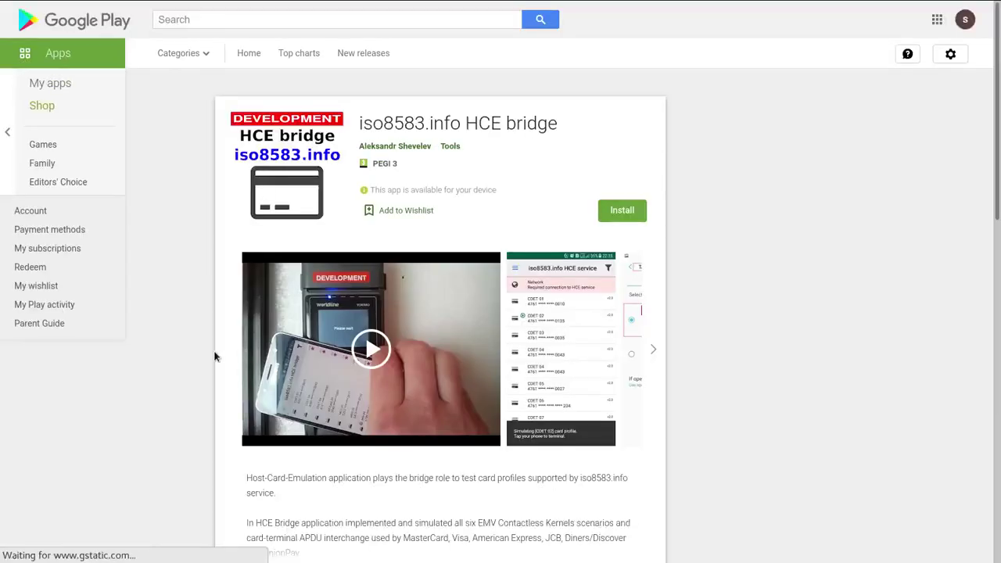
scroll(216, 356, "down", 1)
scroll(215, 357, "down", 5)
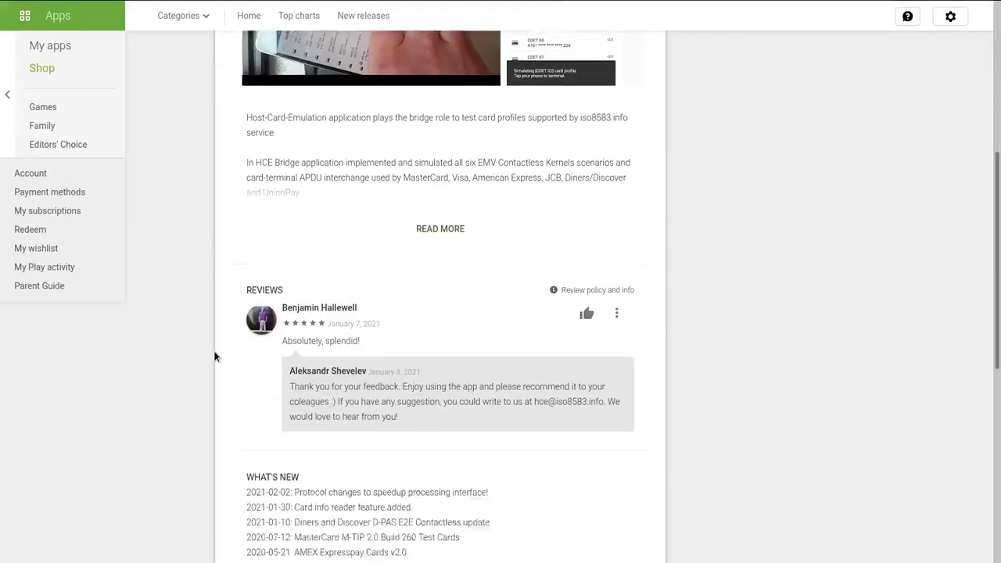
scroll(215, 357, "down", 2)
scroll(215, 357, "up", 4)
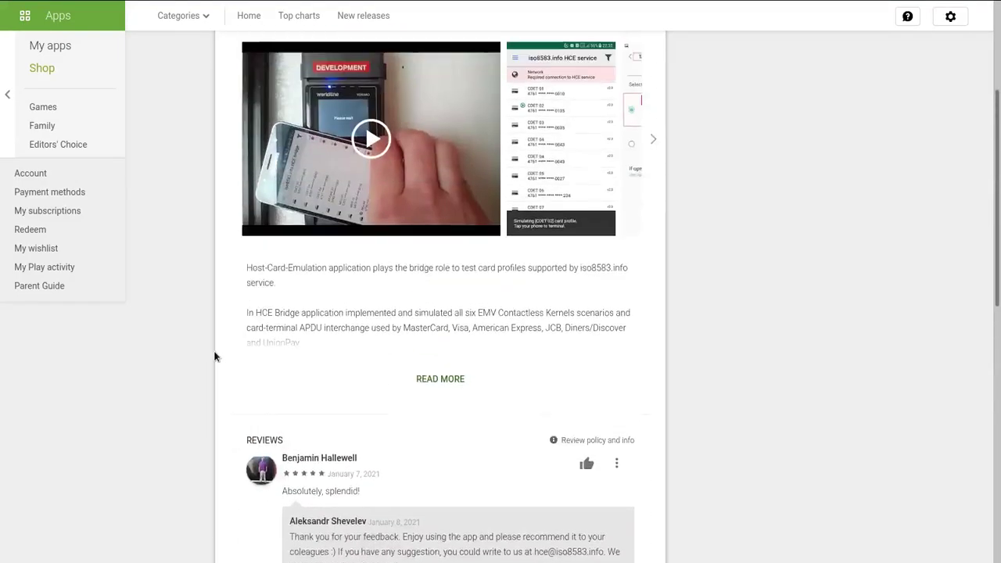
scroll(215, 356, "up", 3)
scroll(215, 357, "down", 2)
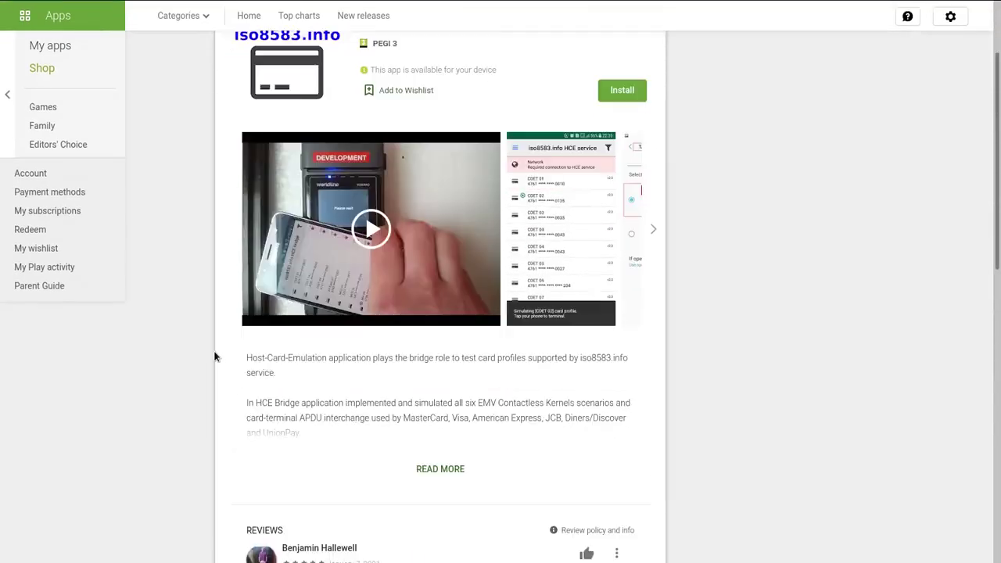